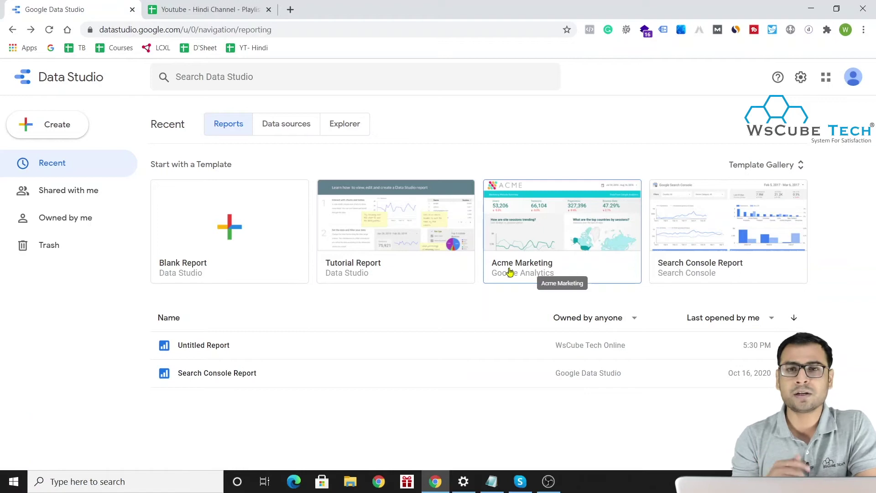
After checking the student marks sheet, start a blank report and choose the Google Sheets connector.
left_click(212, 8)
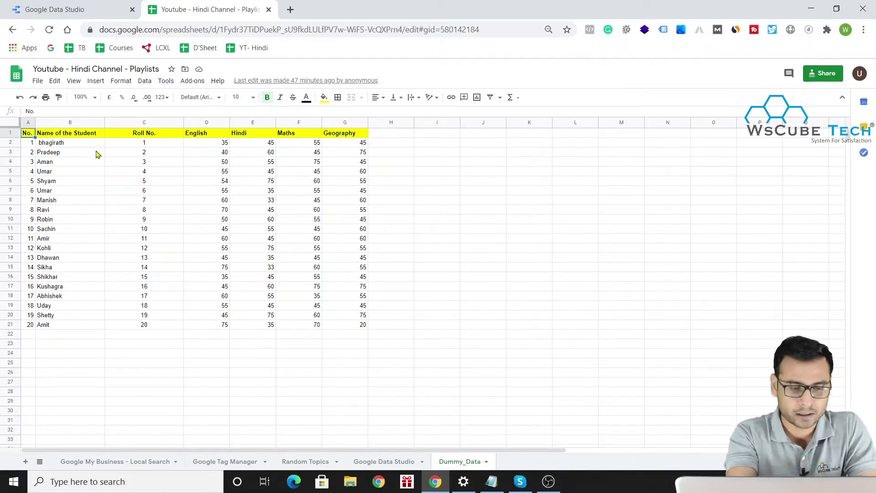
left_click(40, 5)
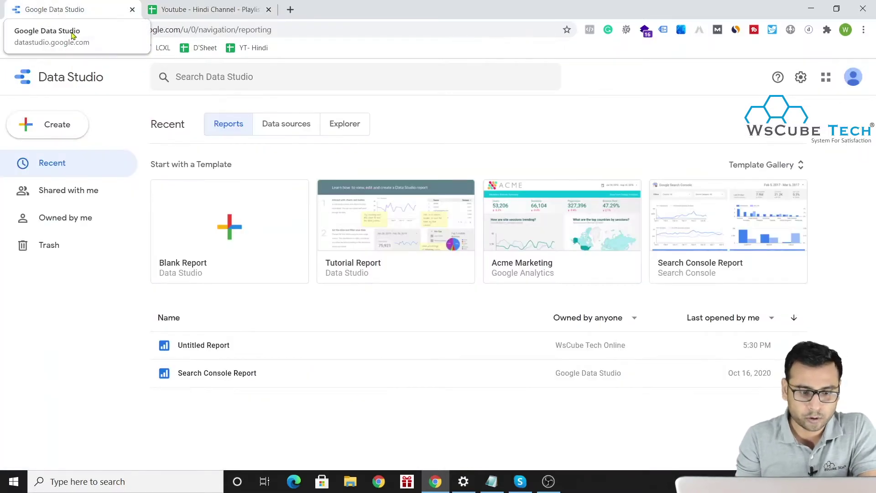
left_click(197, 235)
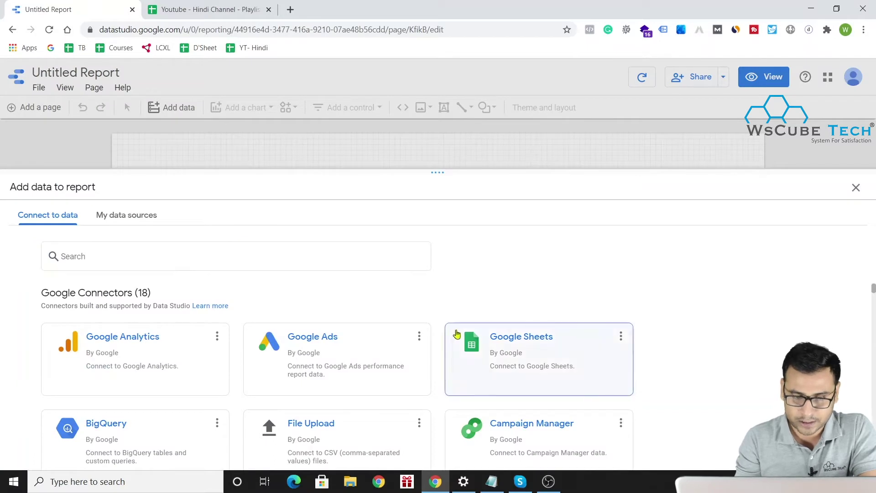
scroll(322, 318, "down", 1)
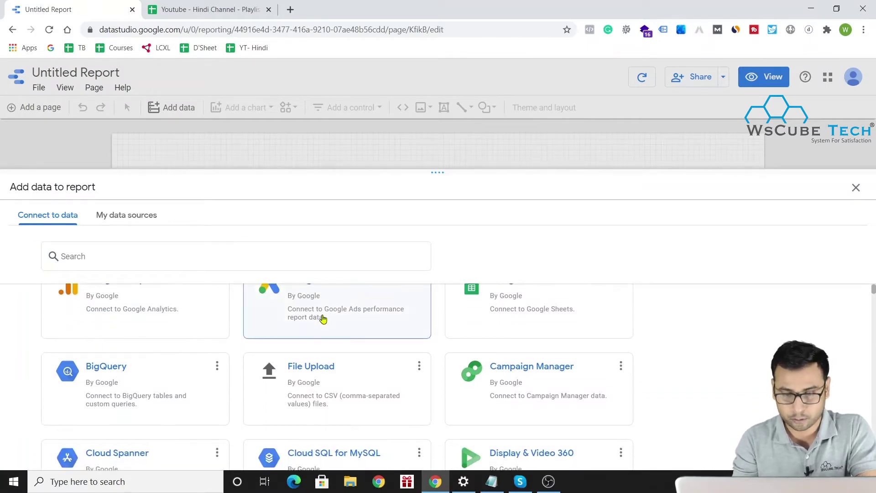
scroll(635, 317, "up", 1)
left_click(496, 352)
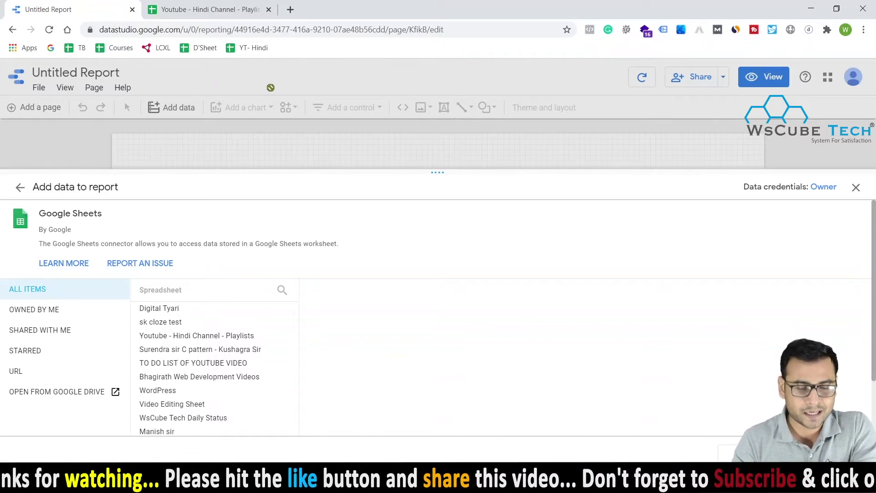
Recheck the student marks sheet, then pick the 'Youtube - Hindi Channel - Playlists' spreadsheet as the source.
left_click(203, 12)
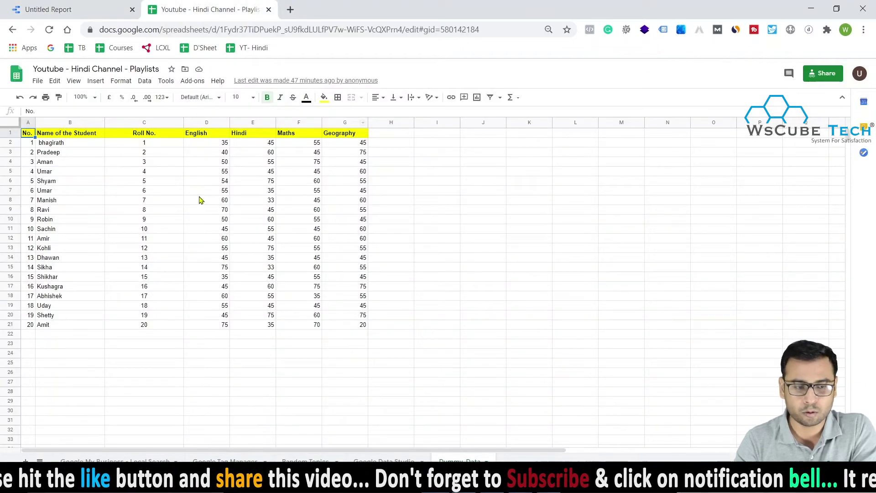
left_click(68, 9)
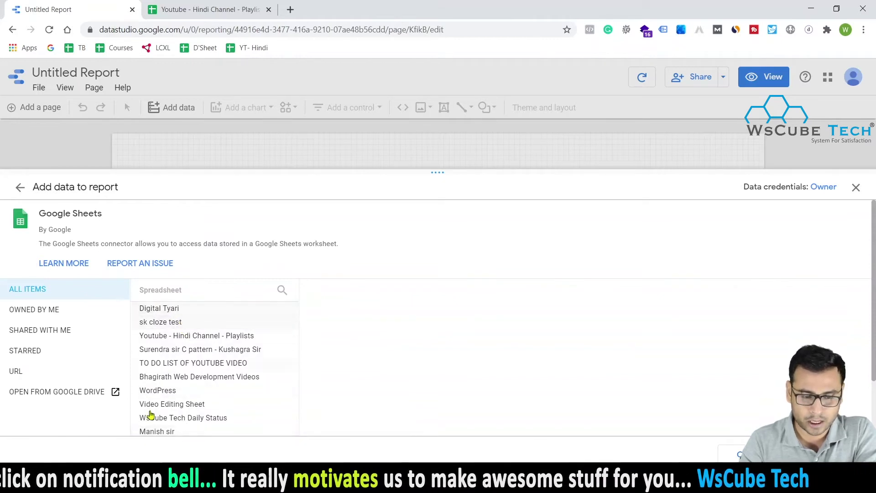
scroll(151, 414, "down", 2)
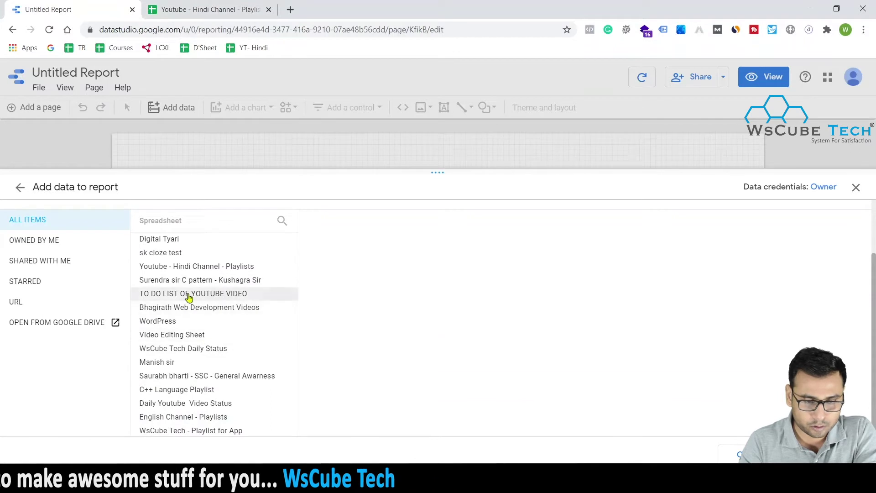
scroll(189, 298, "up", 1)
left_click(200, 280)
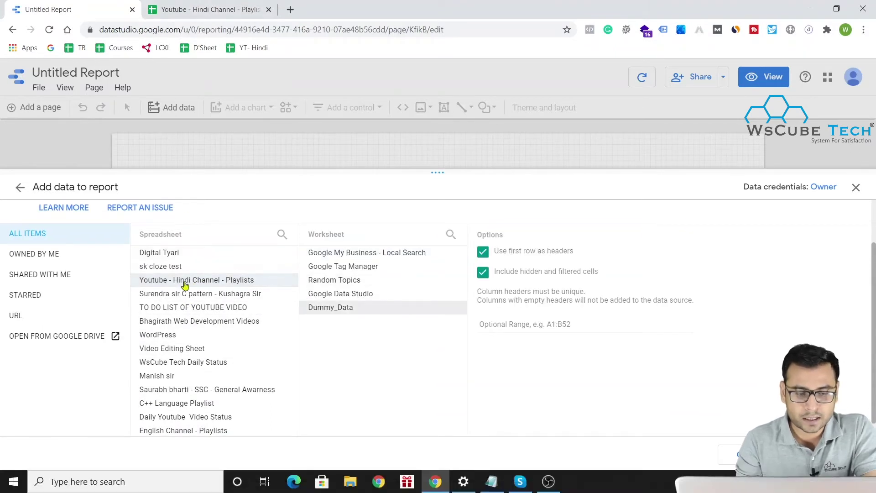
left_click(191, 6)
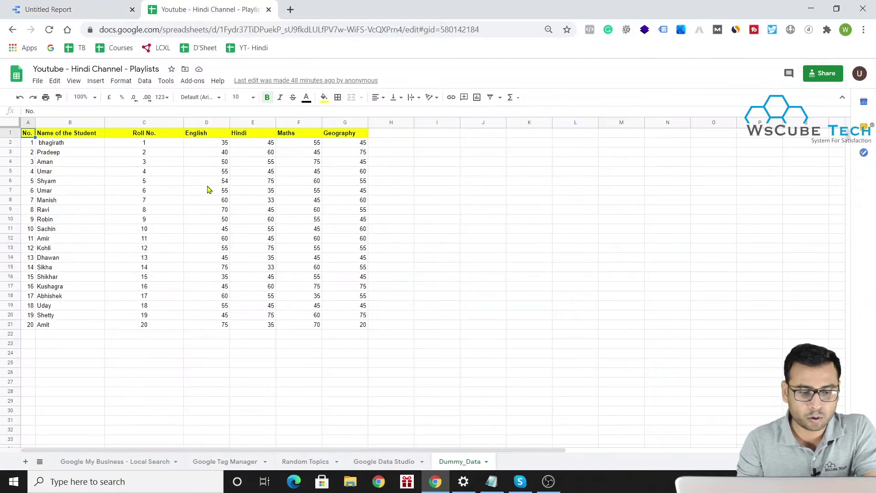
left_click(68, 9)
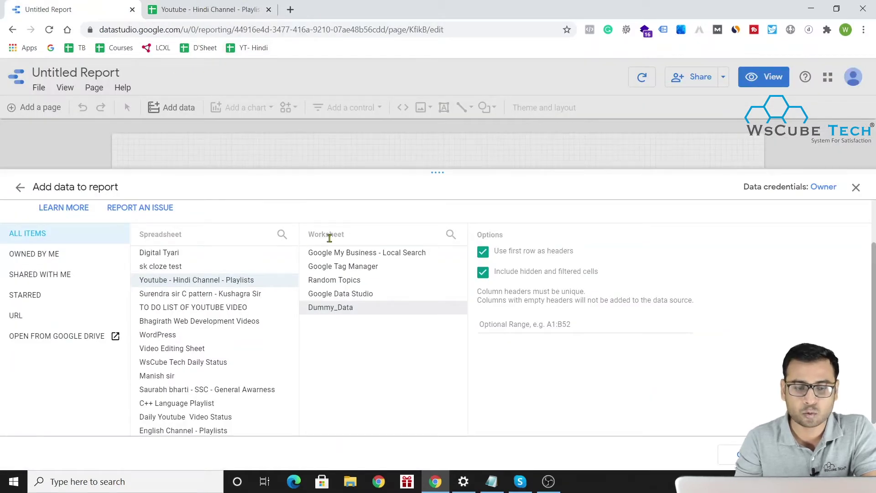
left_click(192, 7)
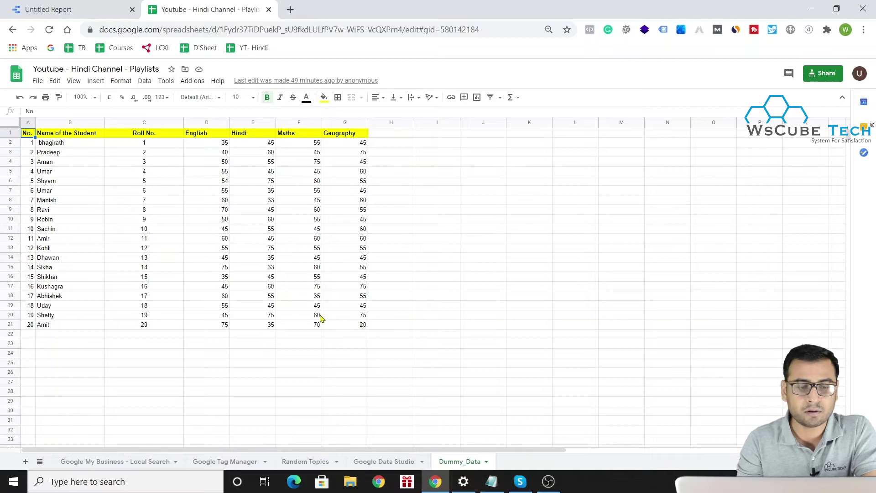
left_click(63, 8)
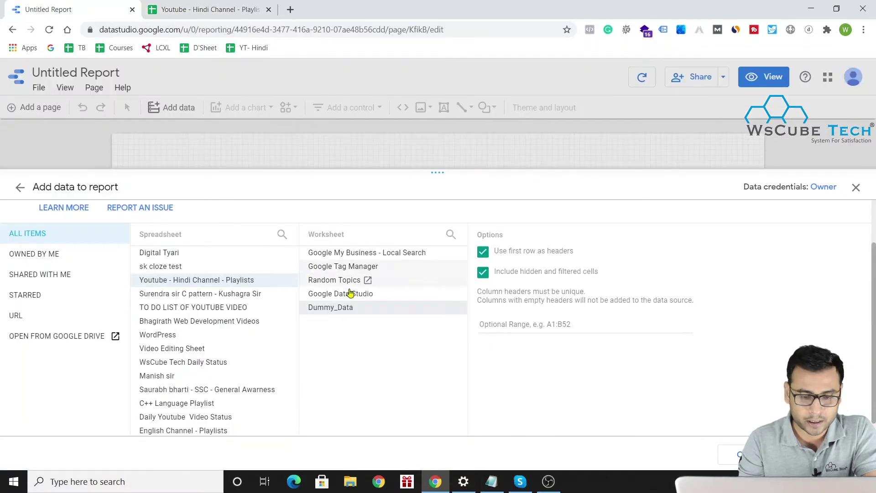
left_click(328, 310)
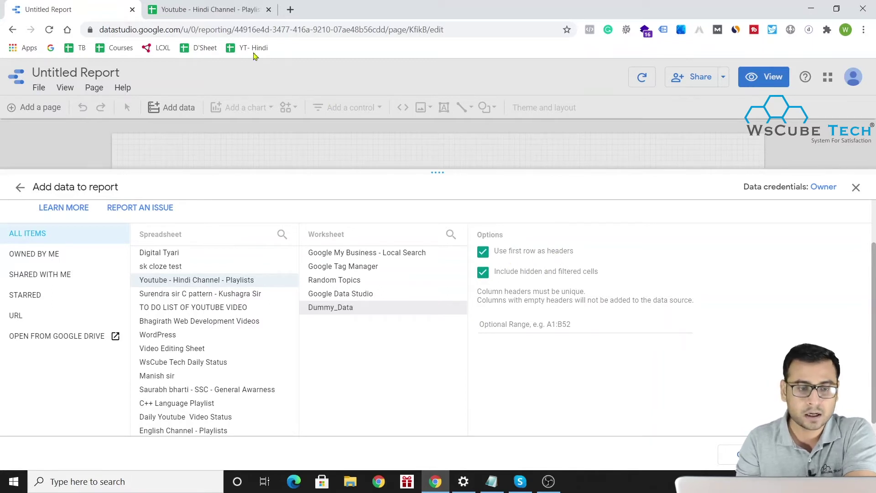
left_click(176, 11)
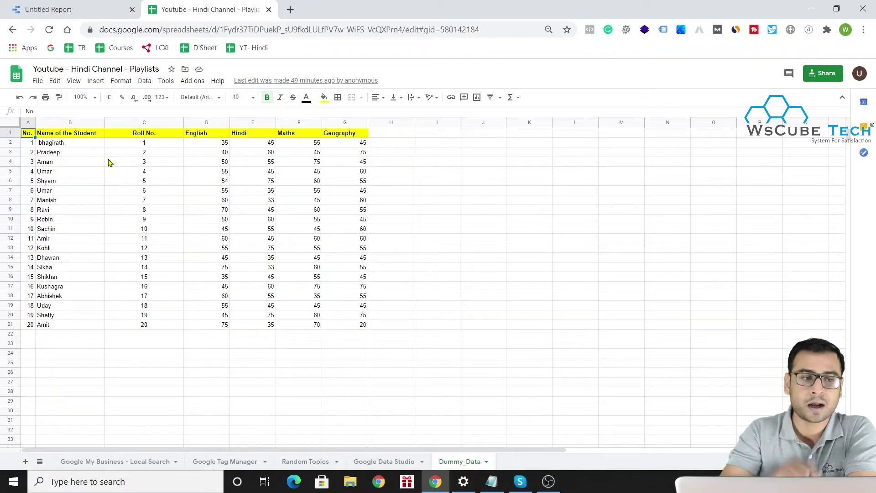
left_click(46, 10)
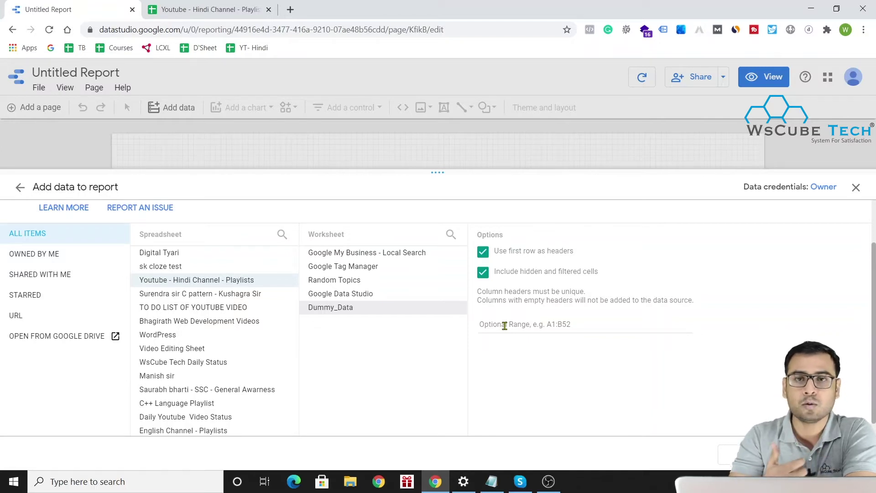
left_click(237, 4)
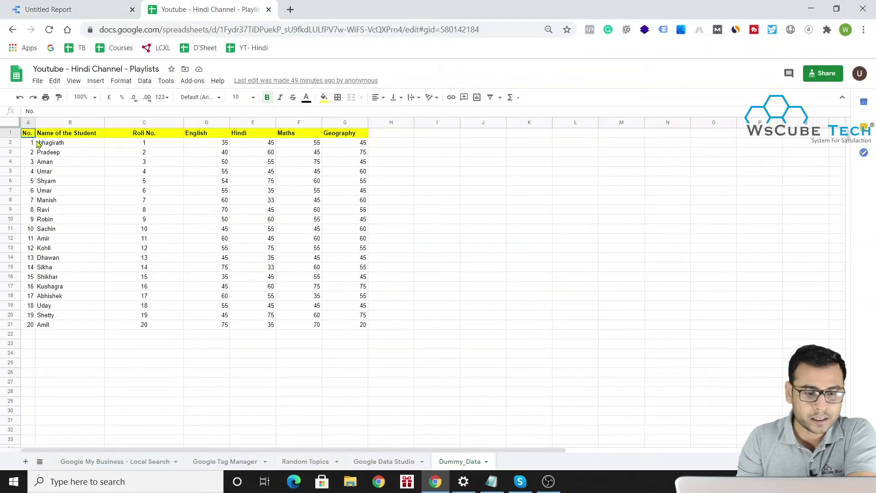
Select the student data A1:G13 on the Dummy_Data sheet and return to the report.
left_click_drag(30, 143, 362, 250)
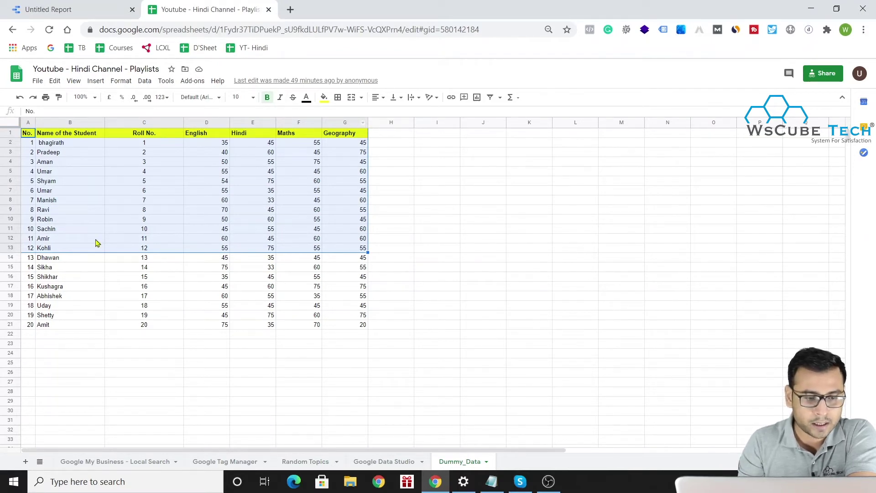
left_click(45, 4)
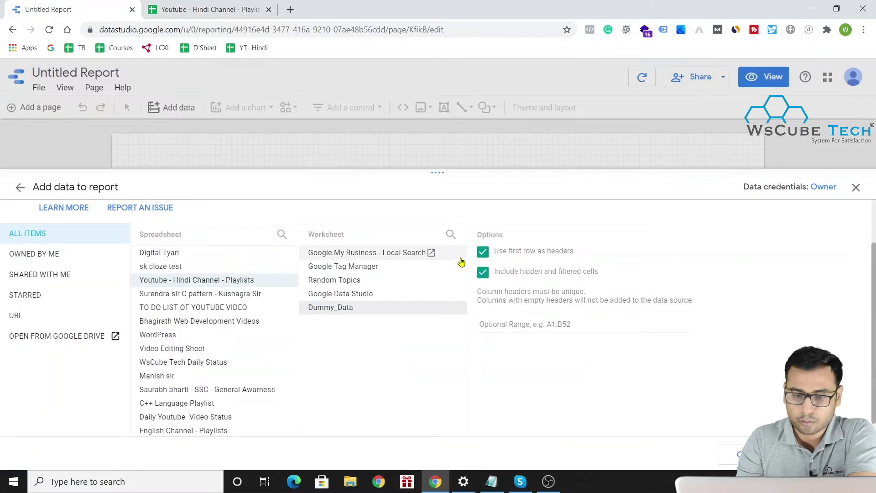
Enter A1:C13 as the optional range, compare it with the sheet, then clear the range field.
left_click(526, 325)
type("A1")
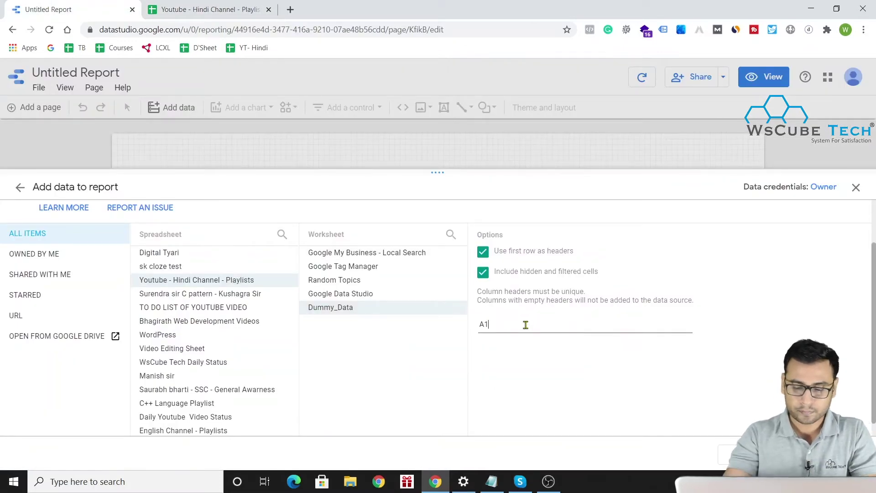
type(":C13")
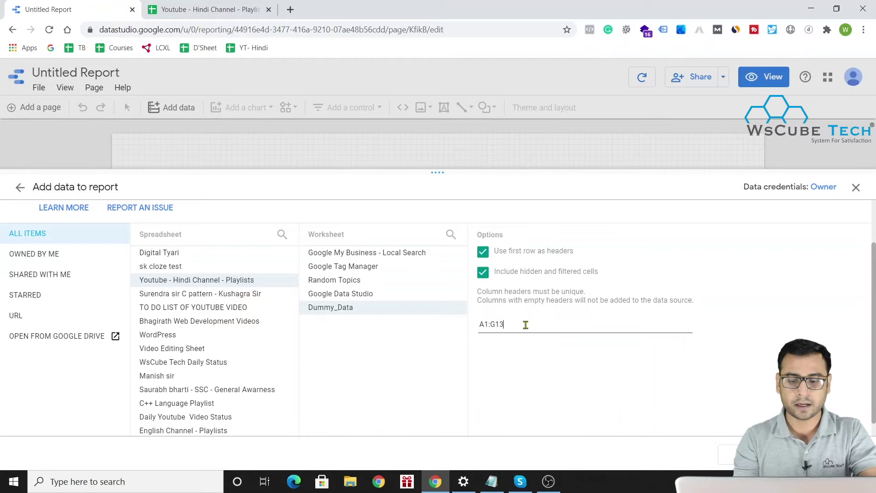
left_click(210, 9)
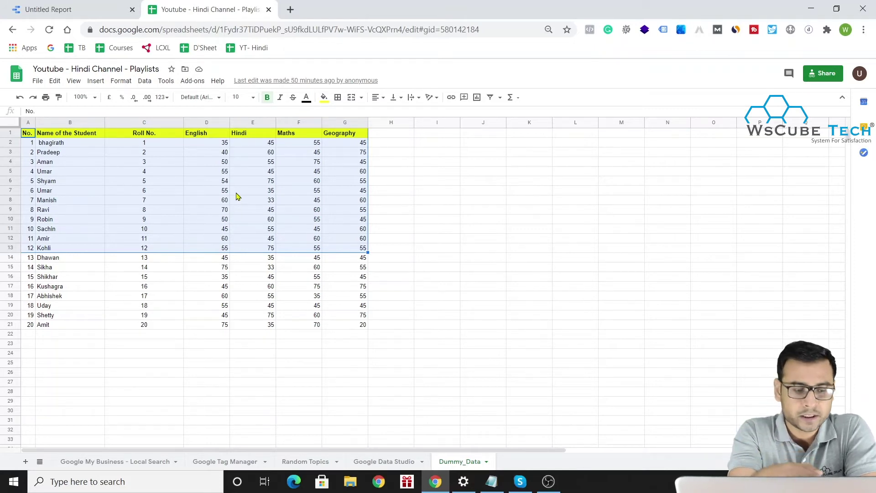
key("ctrl+shift+Tab")
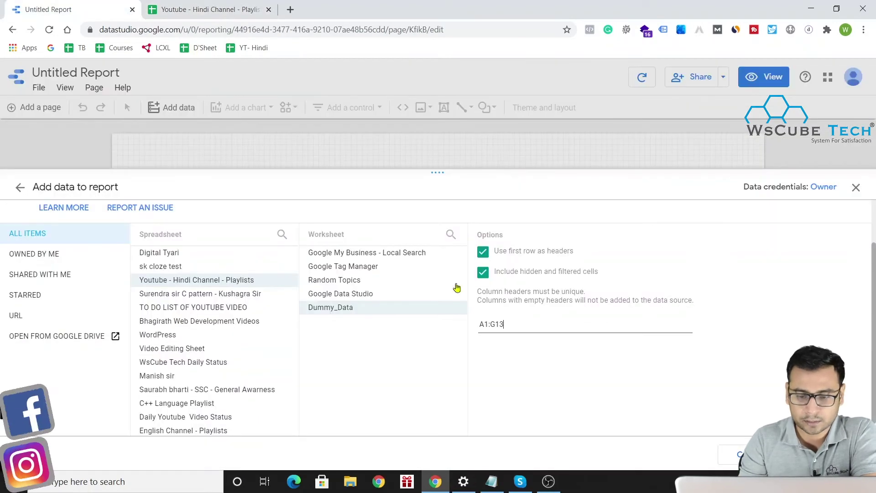
key("BackSpace")
Add the Dummy_Data source, widen the new table, and confirm Umar appears twice (B5, B7) in the sheet.
left_click(606, 373)
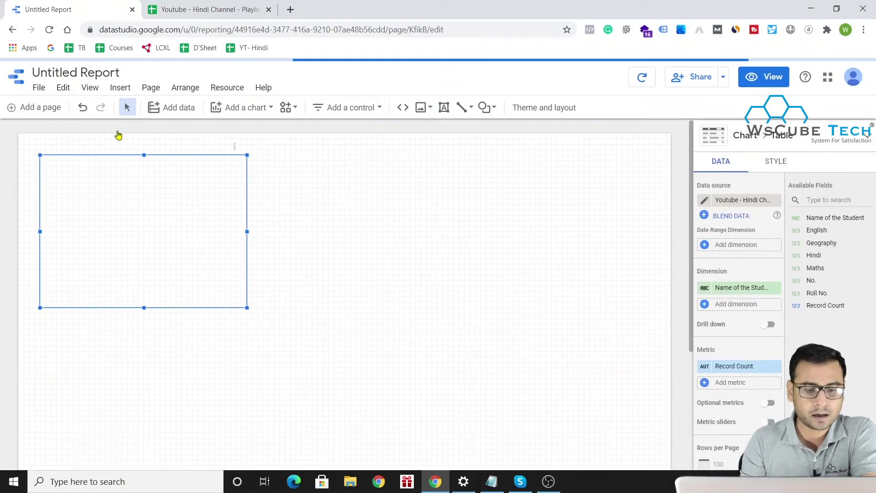
mouse_move(247, 231)
left_mouse_down()
mouse_move(493, 232)
mouse_move(453, 231)
left_mouse_up()
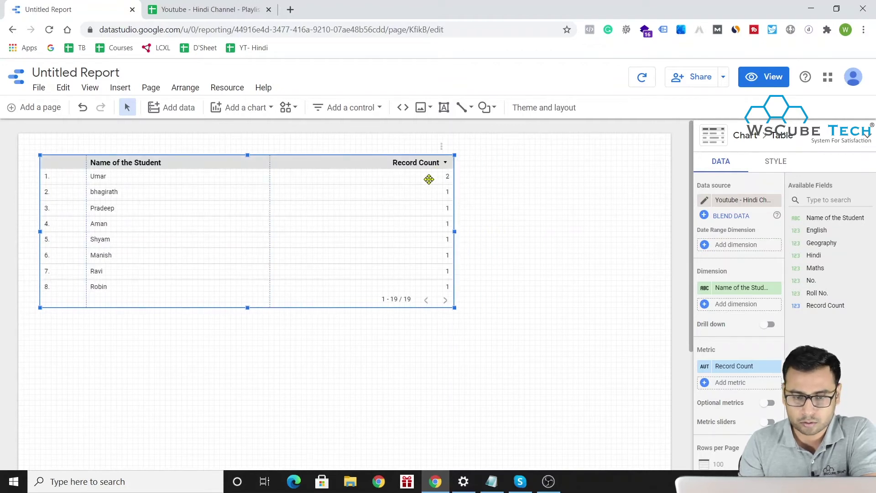
left_click(205, 9)
left_click(107, 368)
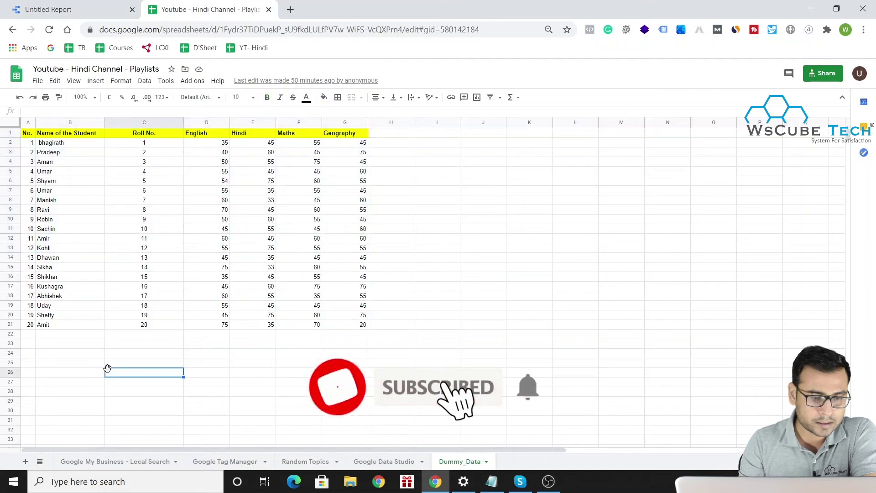
left_click(51, 163)
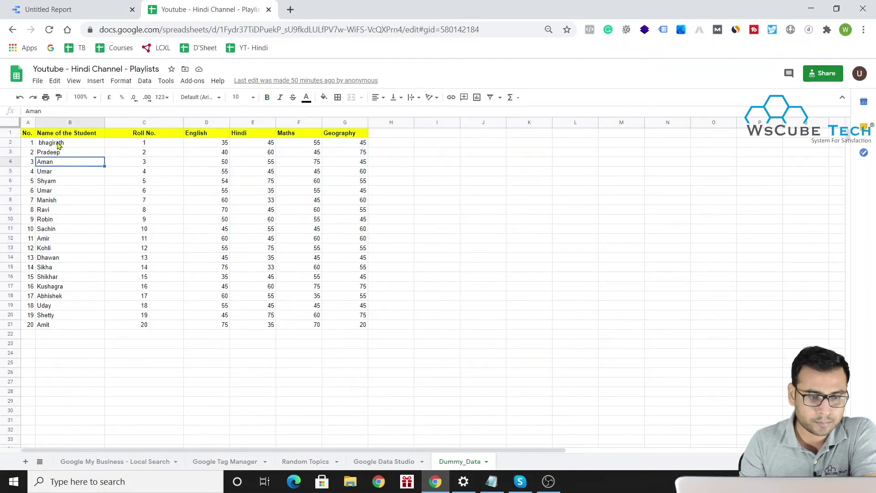
left_click(57, 191)
left_click(53, 173)
left_click(53, 190)
left_click(53, 173)
left_click(54, 187)
Narrow the Name of the Student column in the report table.
left_click(59, 9)
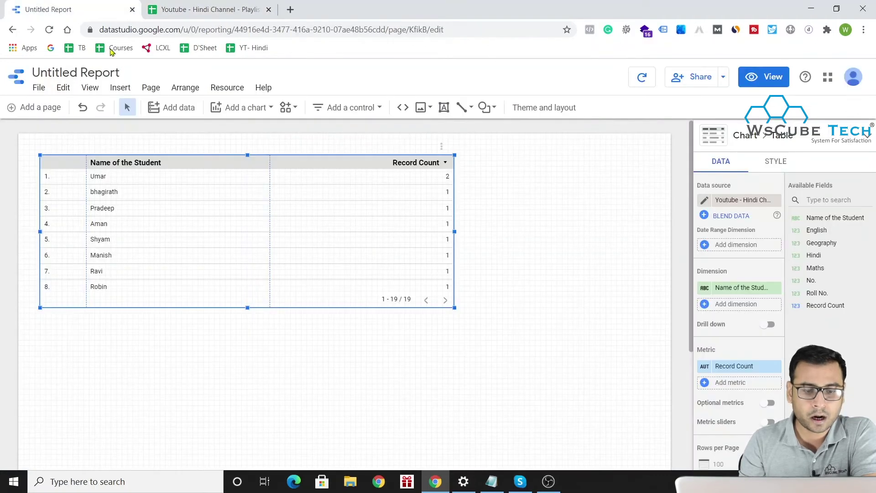
left_click_drag(270, 163, 185, 164)
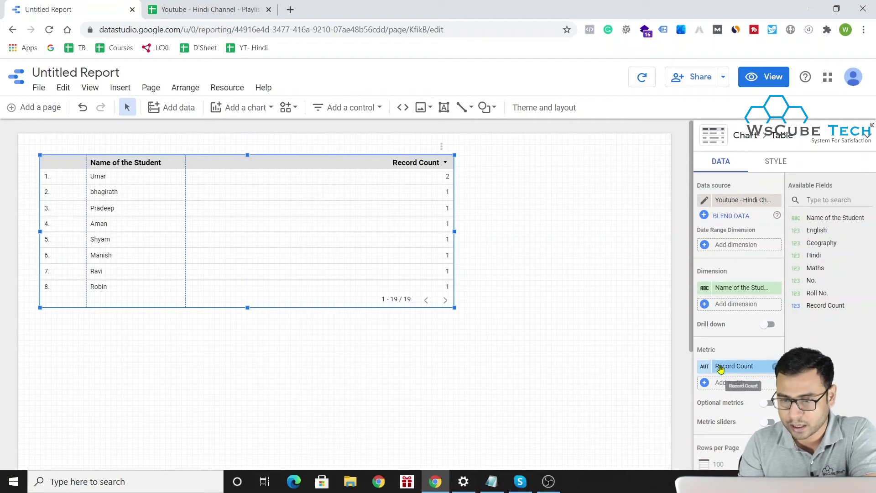
left_click(245, 6)
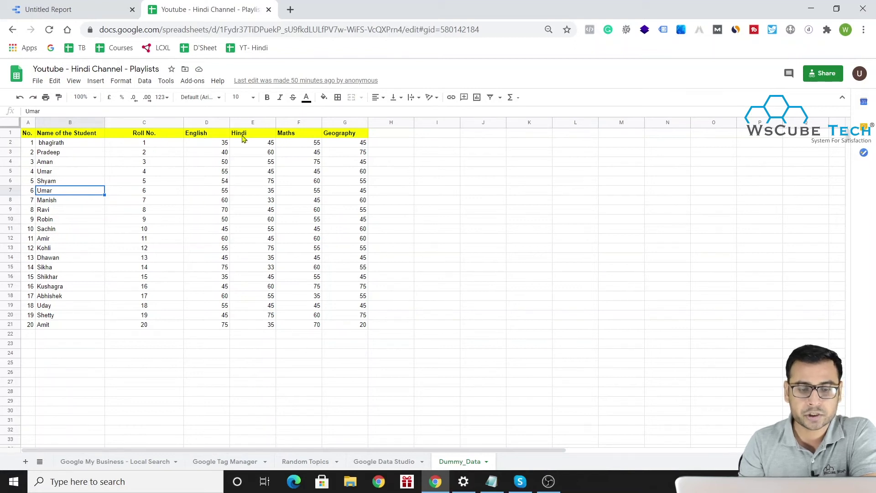
left_click(116, 6)
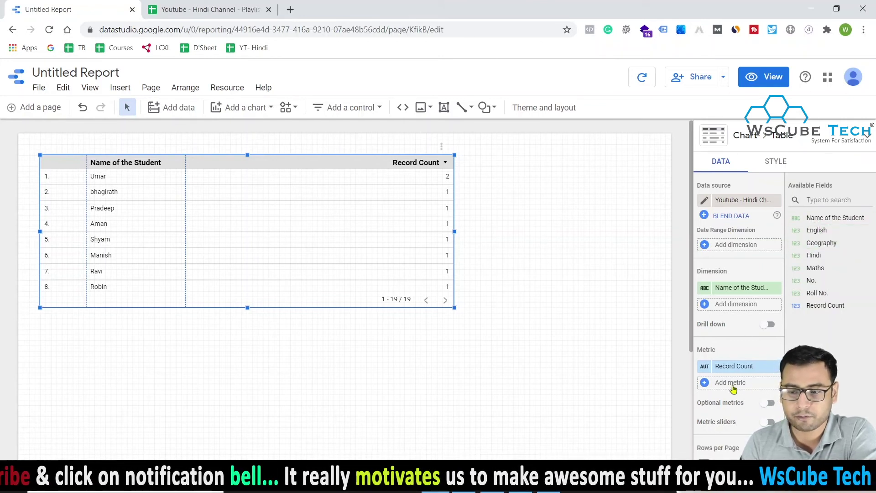
Add a subject field and Hindi as table metrics and remove Record Count.
left_click(820, 243, "ctrl")
left_click_drag(816, 243, 737, 369)
left_click(814, 255, "ctrl")
left_click(816, 268, "ctrl")
left_click_drag(815, 268, 738, 384)
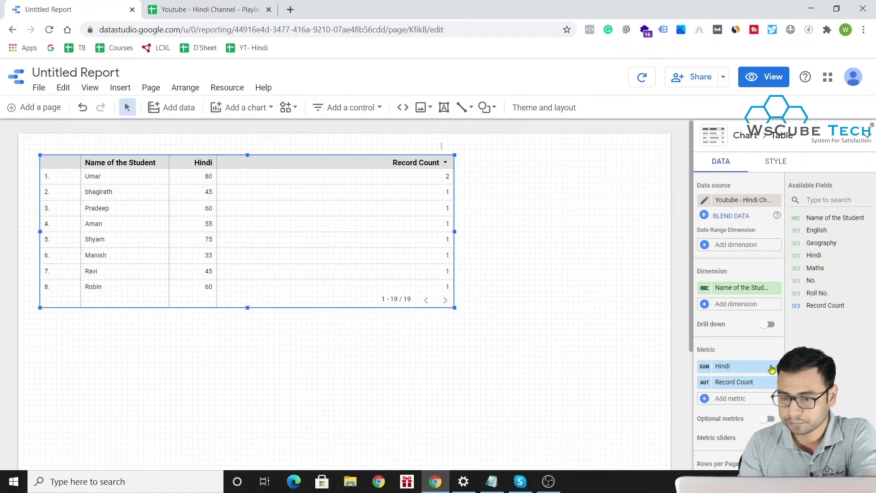
left_click(774, 382)
Add Geography, a second Hindi and Roll No. metrics, then narrow the Hindi, Geography and Roll No. columns.
left_click_drag(816, 242, 738, 381)
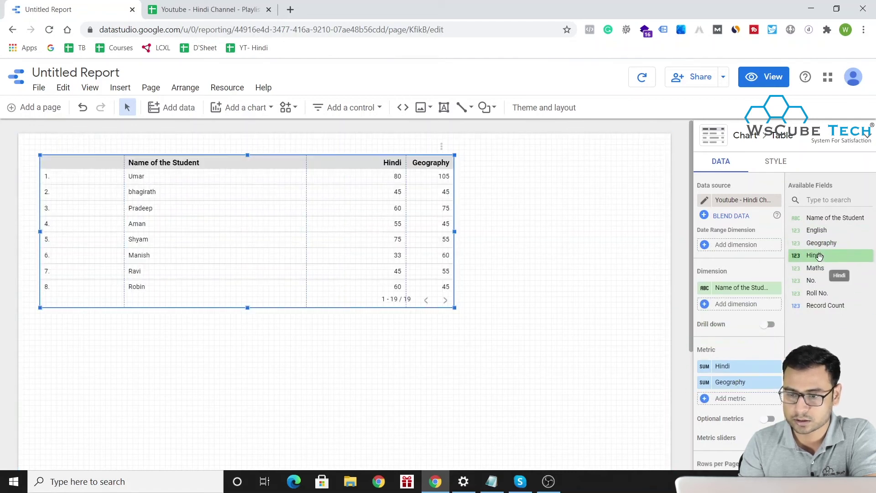
left_click_drag(819, 257, 729, 409)
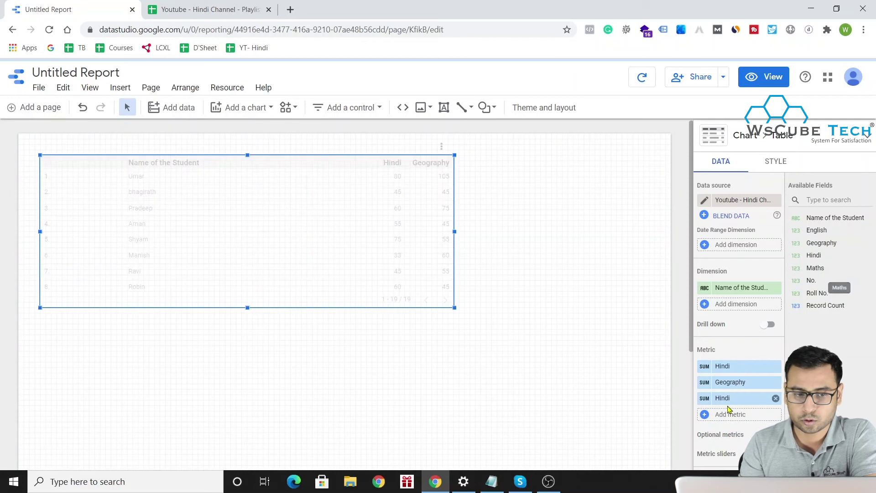
left_click_drag(817, 293, 757, 398)
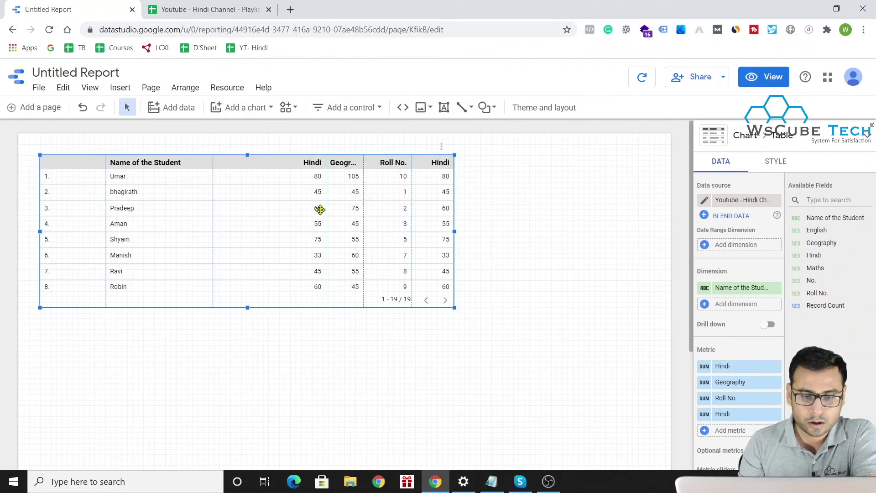
left_click_drag(276, 208, 265, 208)
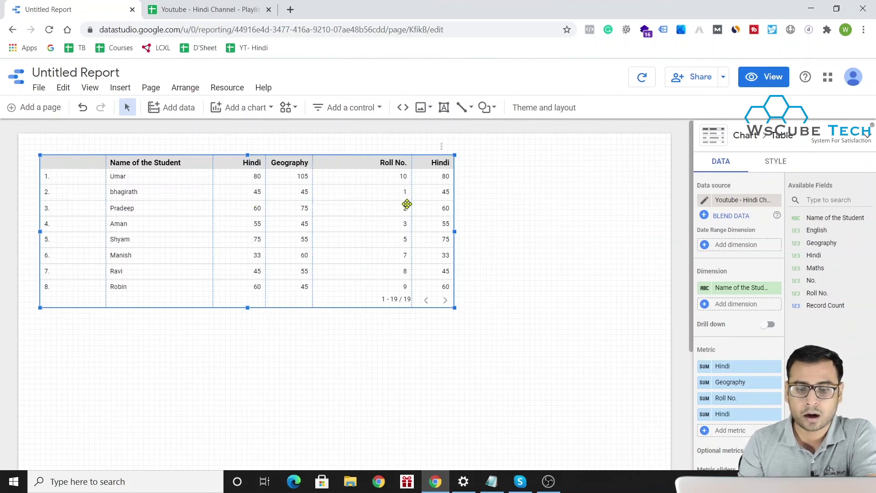
left_click_drag(412, 205, 360, 207)
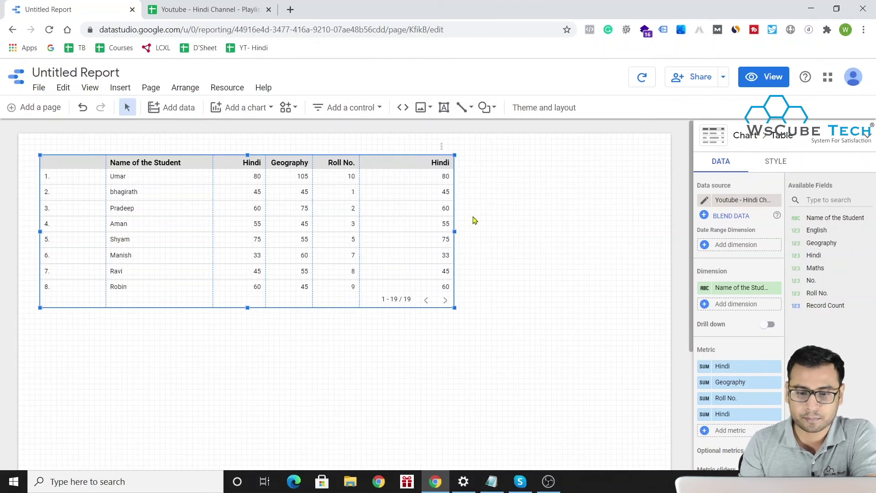
Widen the student table and nudge it slightly right and down on the canvas.
left_click_drag(452, 233, 504, 231)
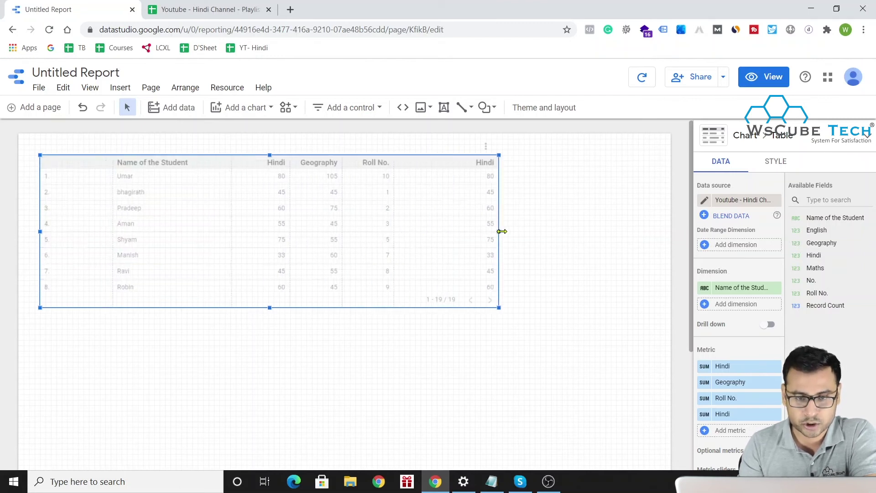
left_click_drag(321, 200, 381, 218)
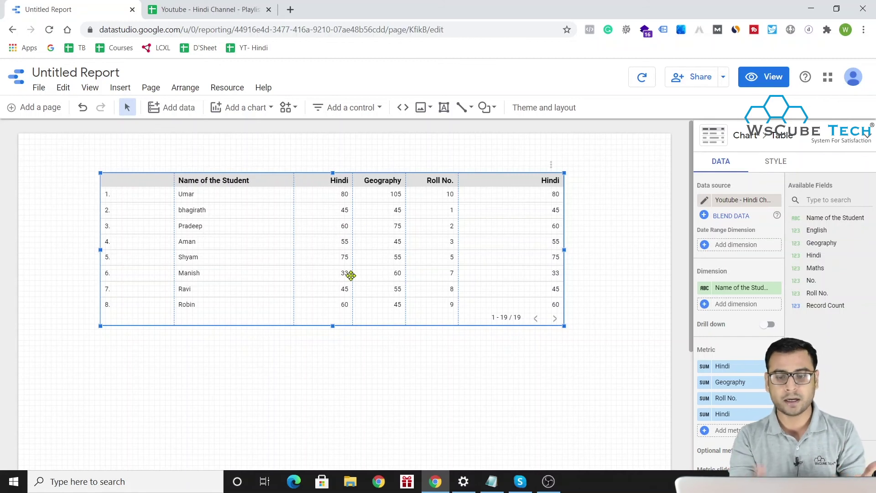
mouse_move(729, 366)
left_mouse_down()
mouse_move(836, 328)
mouse_move(817, 266)
left_mouse_up()
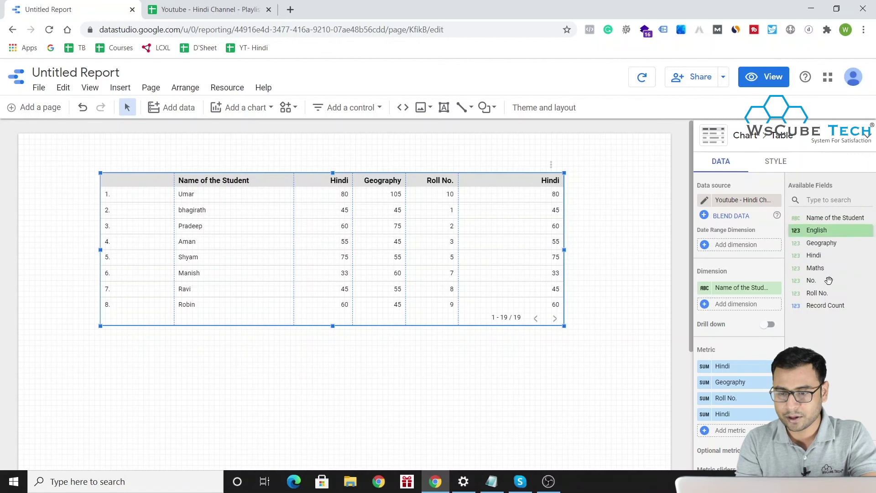